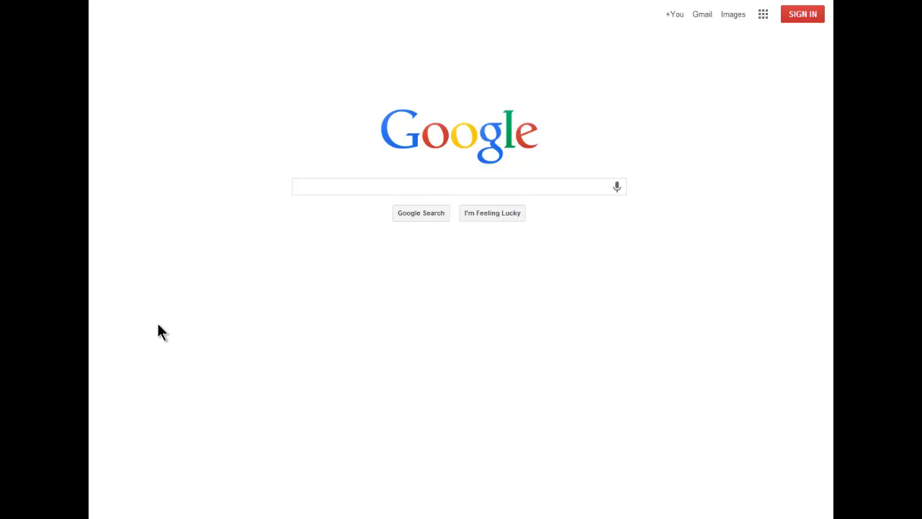
Search Google for 'google news' and open the Google News U.S. Top Stories page.
click(303, 193)
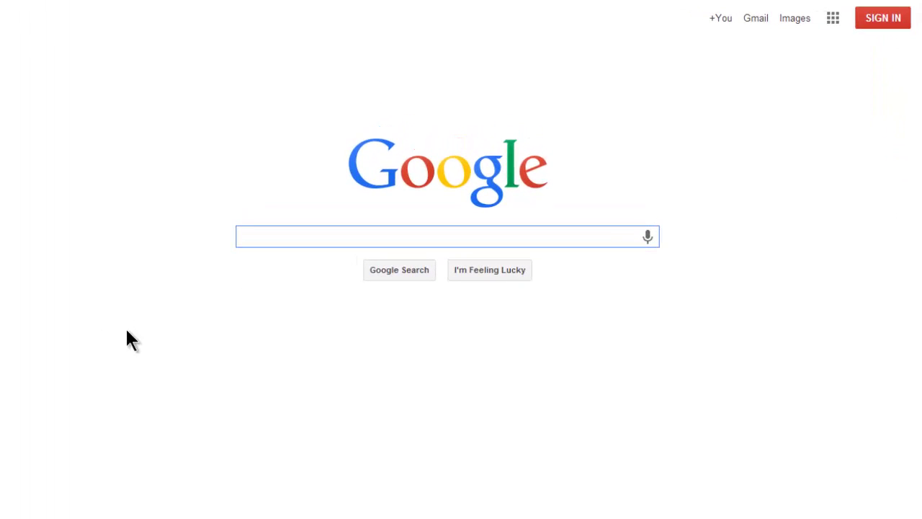
text(g)
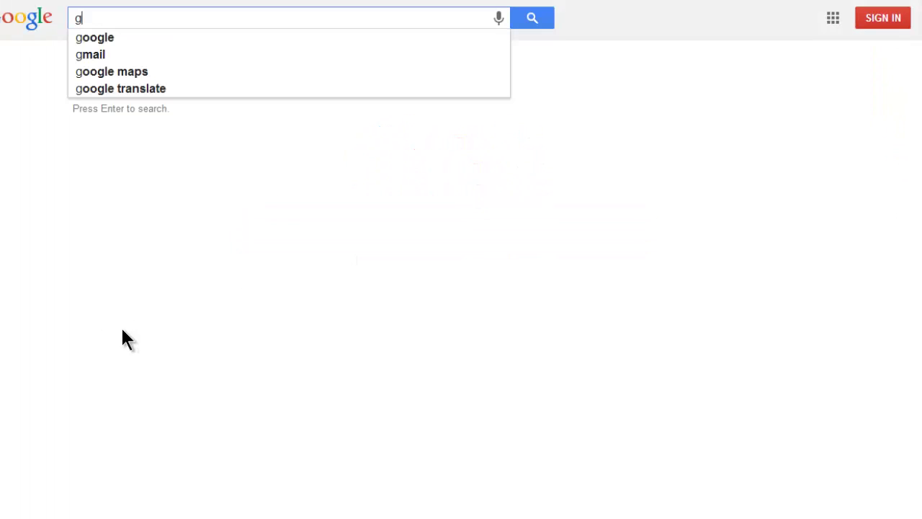
text(oogle news)
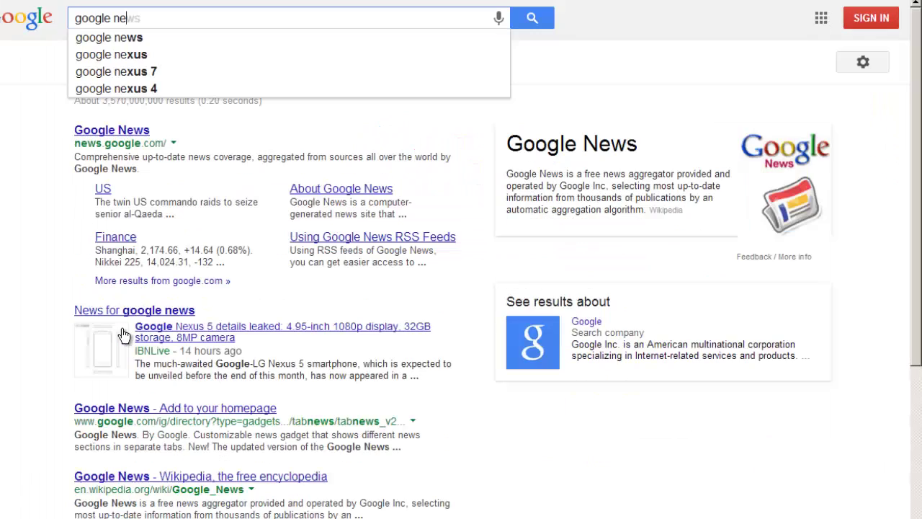
click(122, 134)
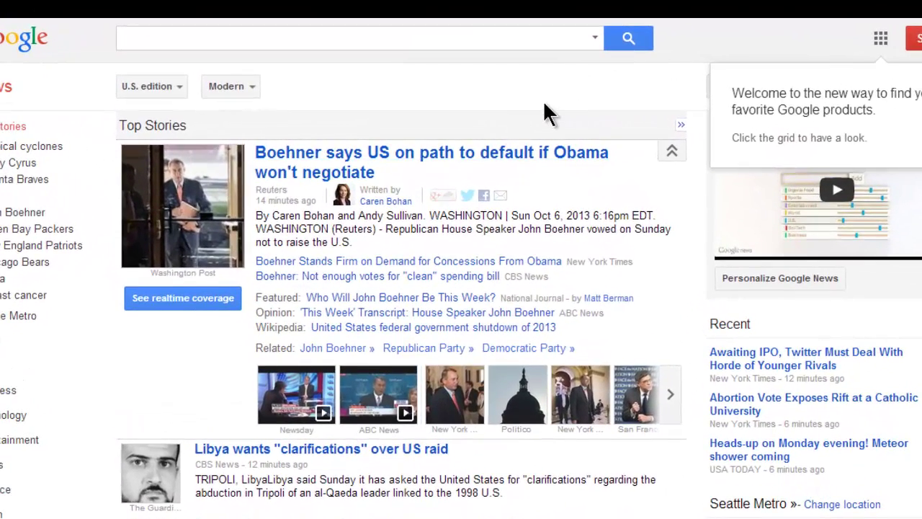
Open Google News advanced search and go over each still-empty criterion field.
click(596, 39)
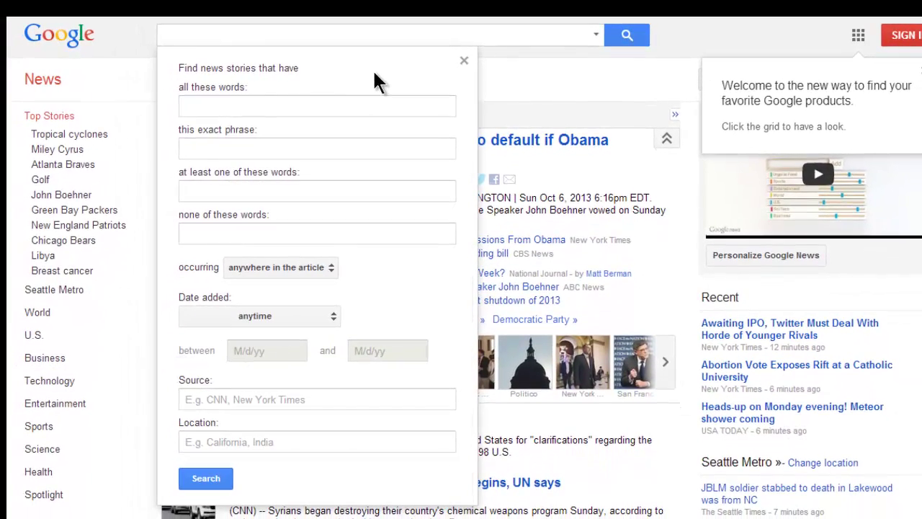
click(216, 110)
click(196, 149)
click(194, 191)
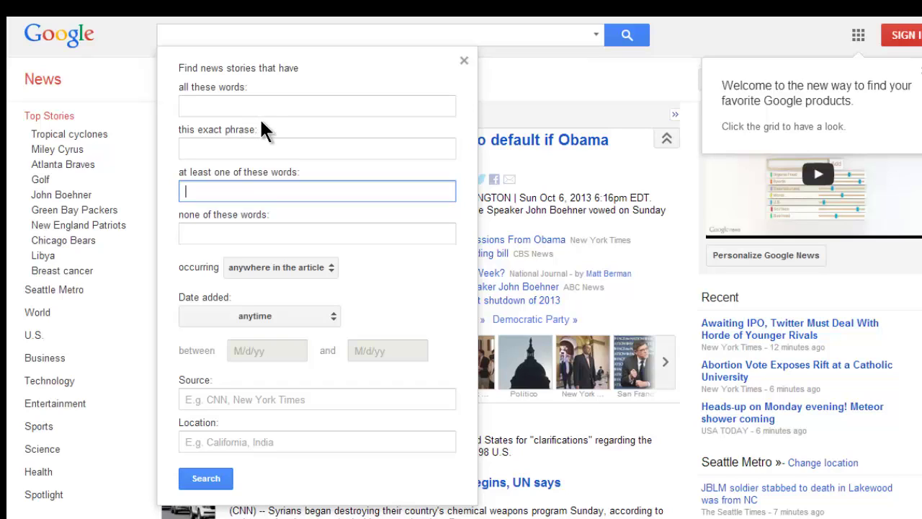
click(210, 106)
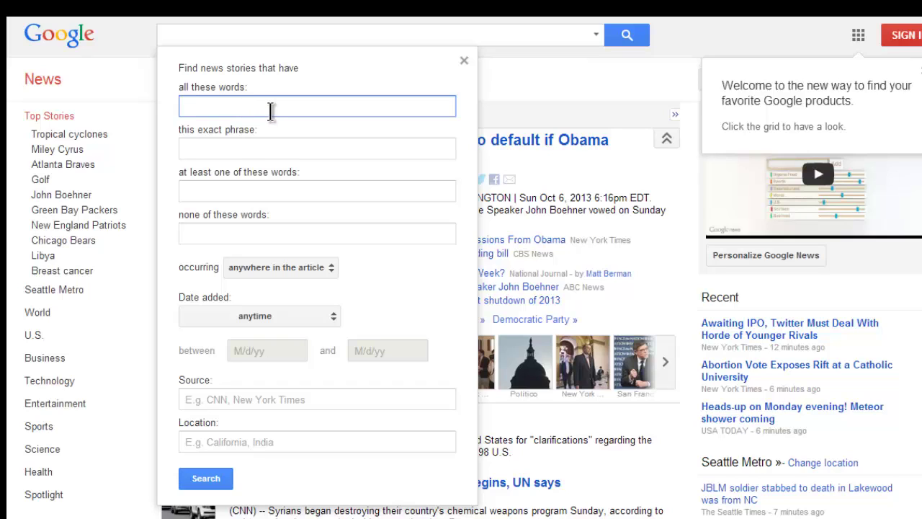
click(214, 148)
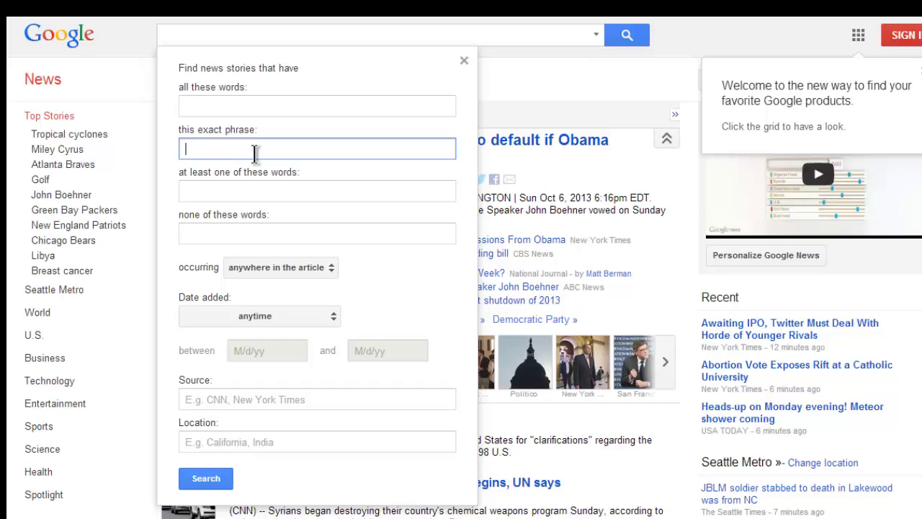
click(215, 190)
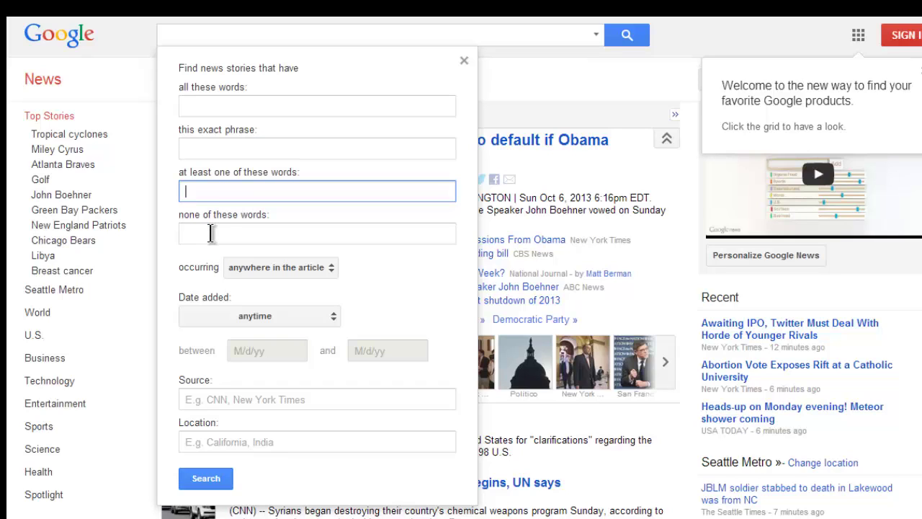
click(294, 241)
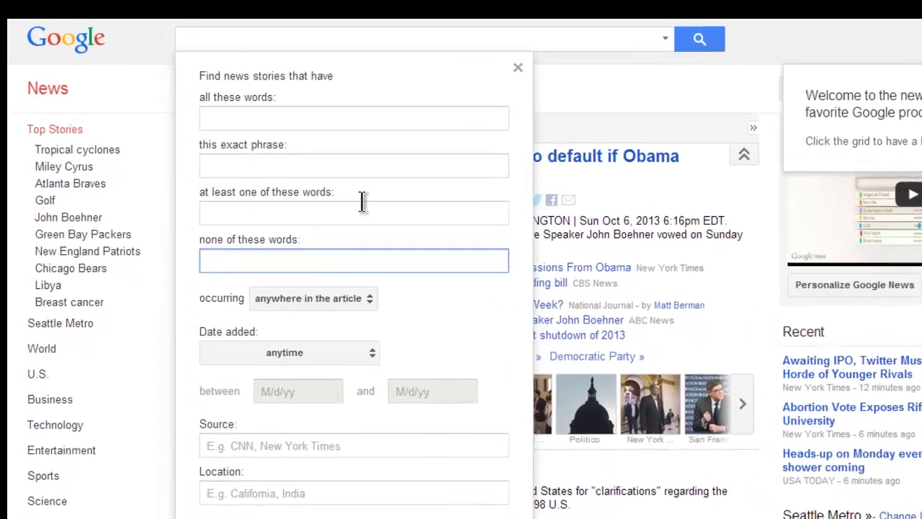
click(275, 131)
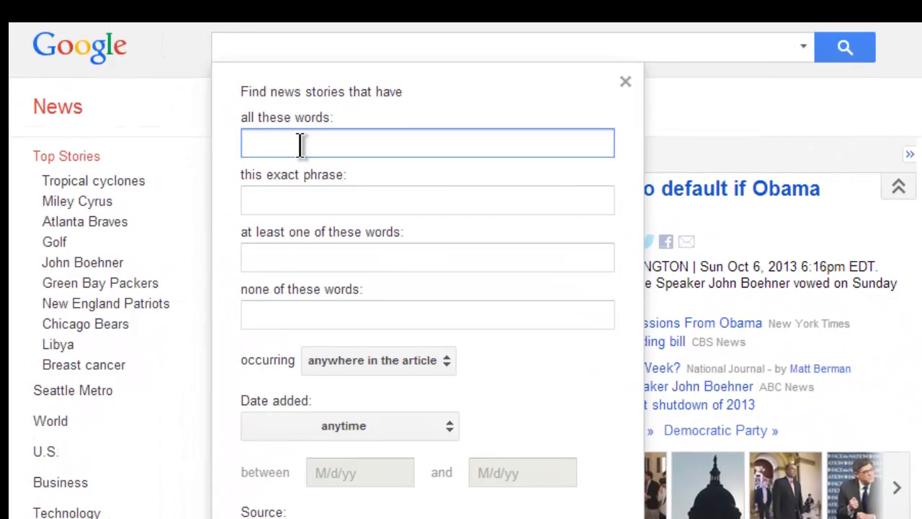
Enter PTSD as a required word and 'study research' as at-least-one-of words.
text(PTSD)
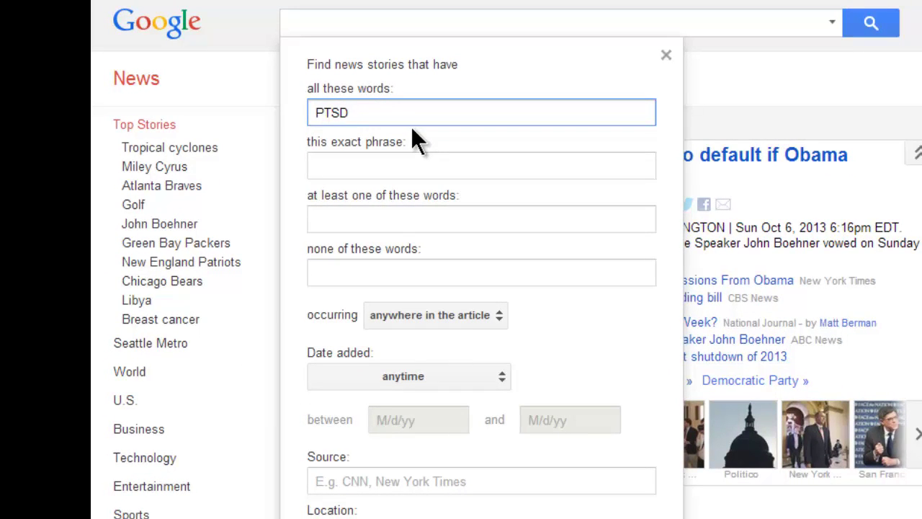
click(364, 164)
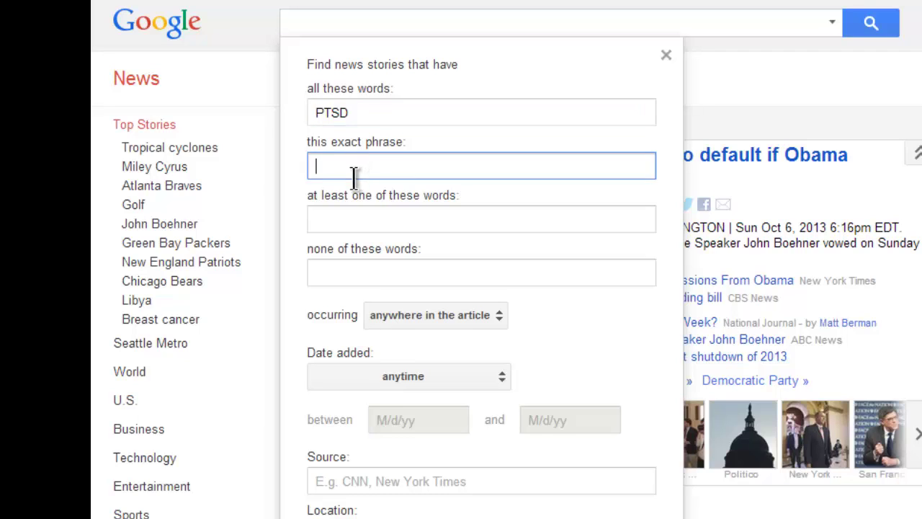
click(333, 218)
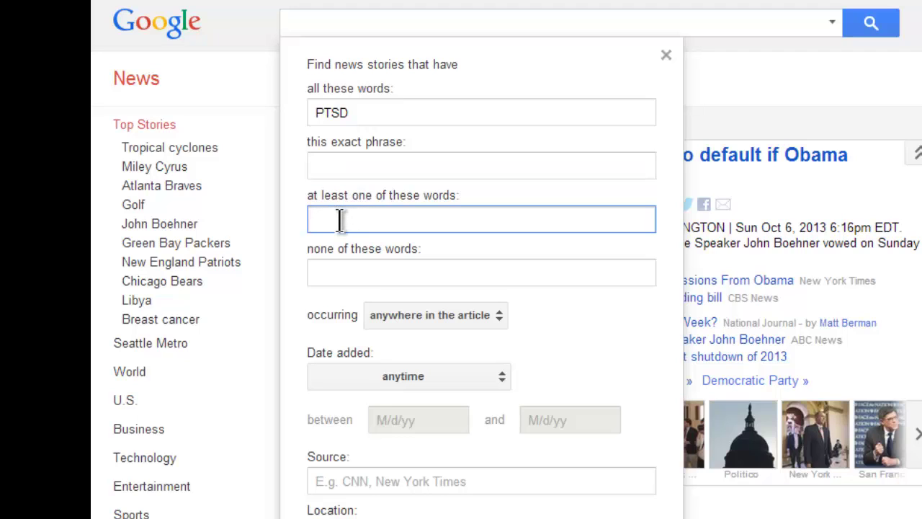
text(study research)
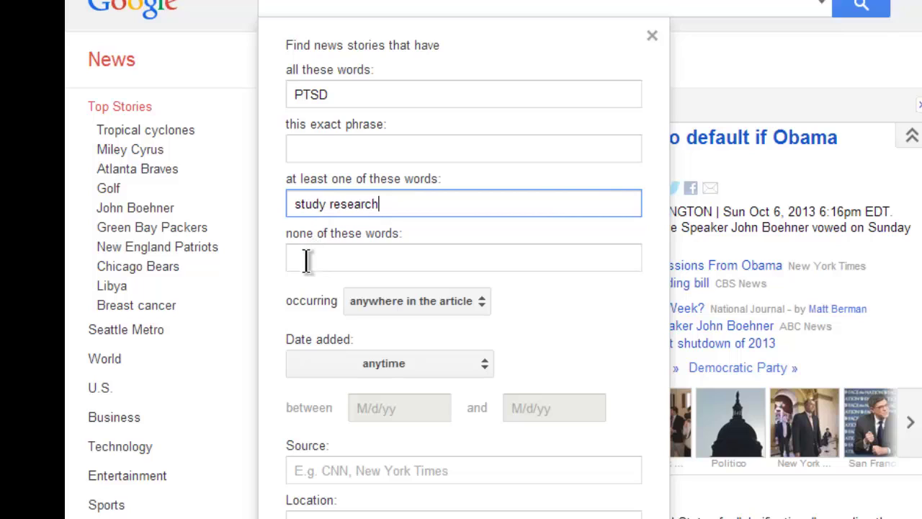
Set the news source criterion to 'times'.
click(307, 261)
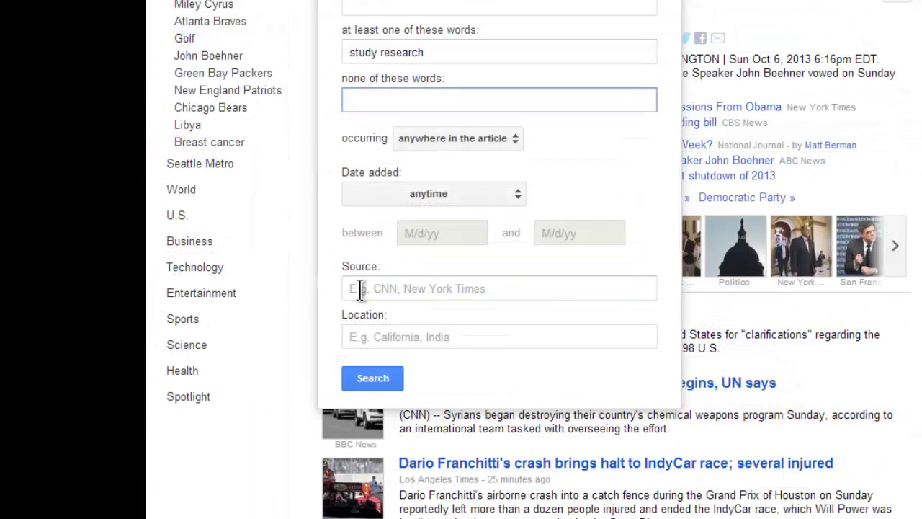
click(360, 289)
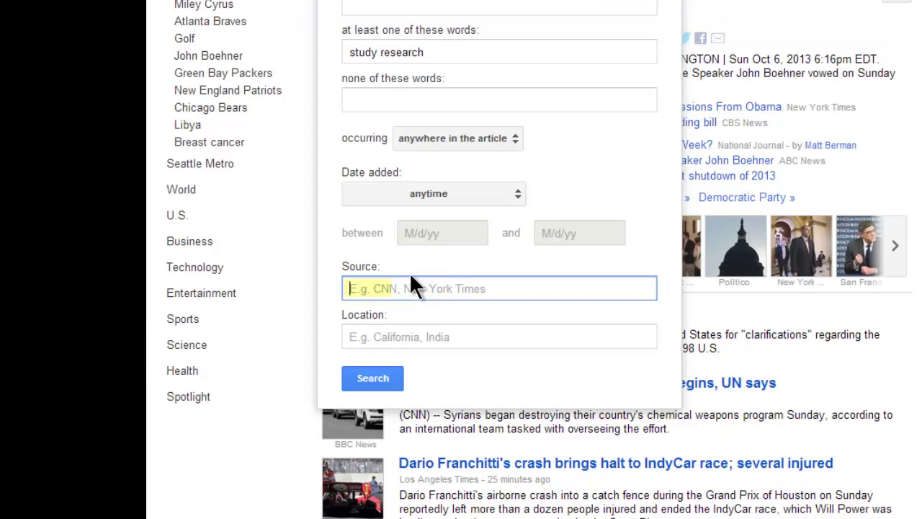
text(times)
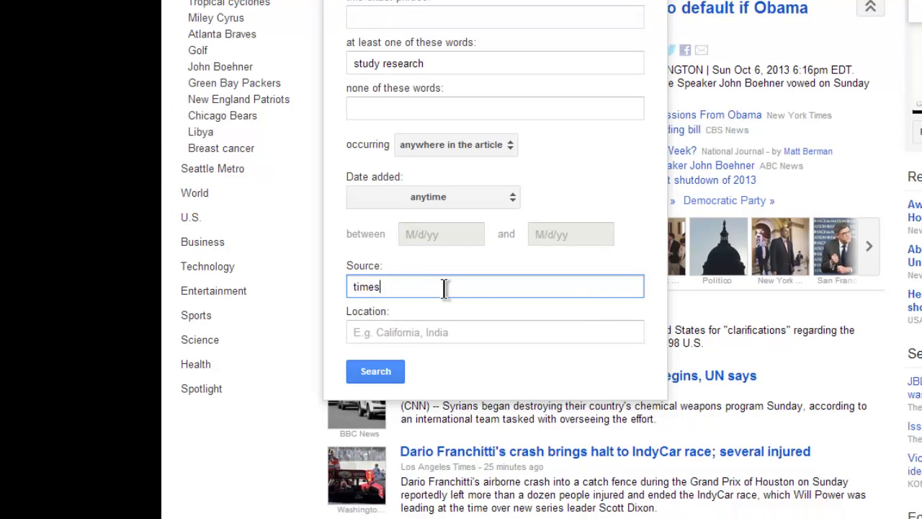
Submit the search to list results for 'PTSD study OR research source:times'.
click(408, 331)
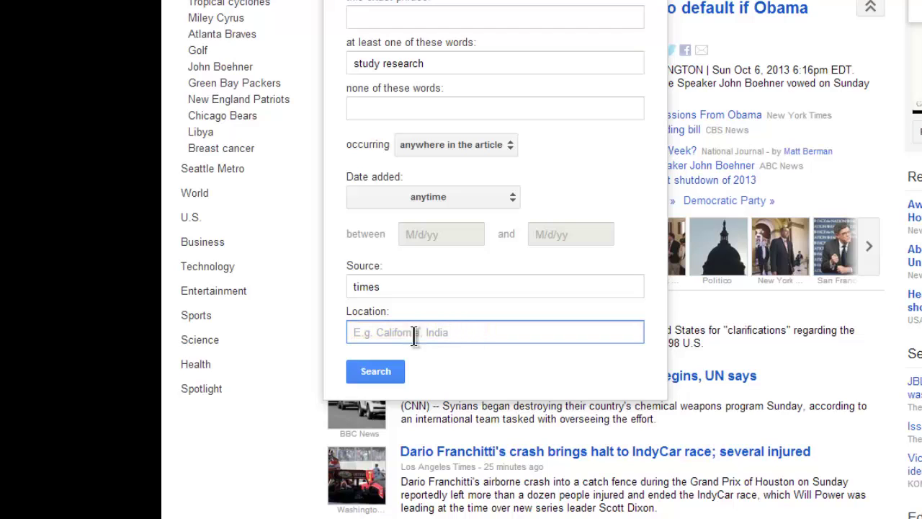
click(369, 377)
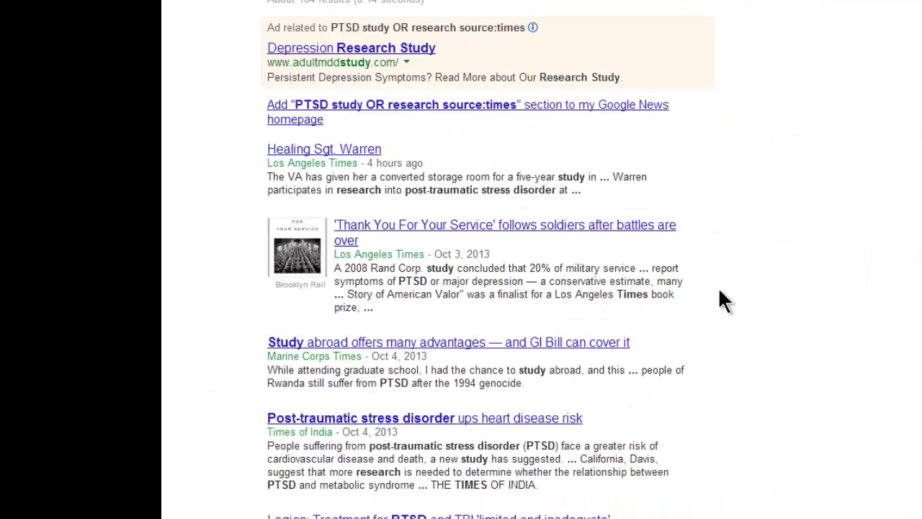
Skim the 184 results, return to the top, and reveal the Search tools filters.
scroll(739, 306, down, 3)
scroll(739, 297, down, 6)
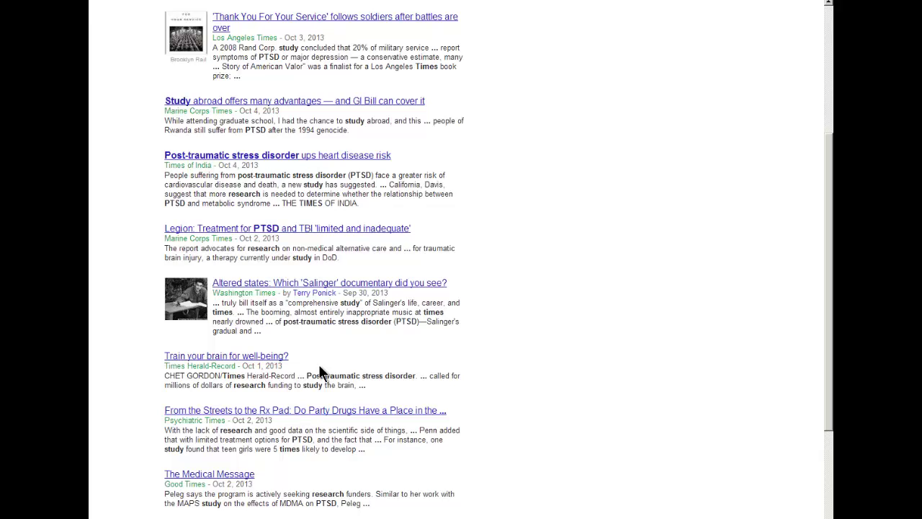
scroll(320, 365, up, 4)
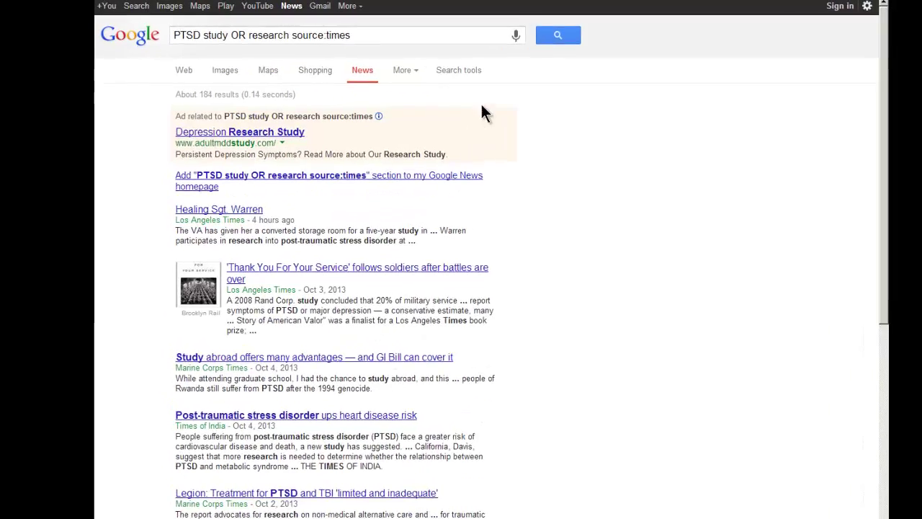
click(604, 94)
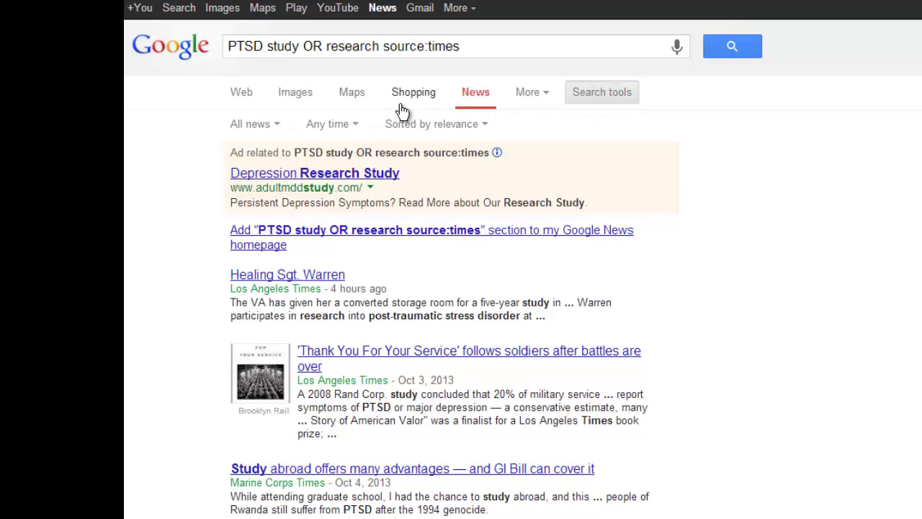
Set a custom time range from 2010 to 2011 and apply it.
click(325, 129)
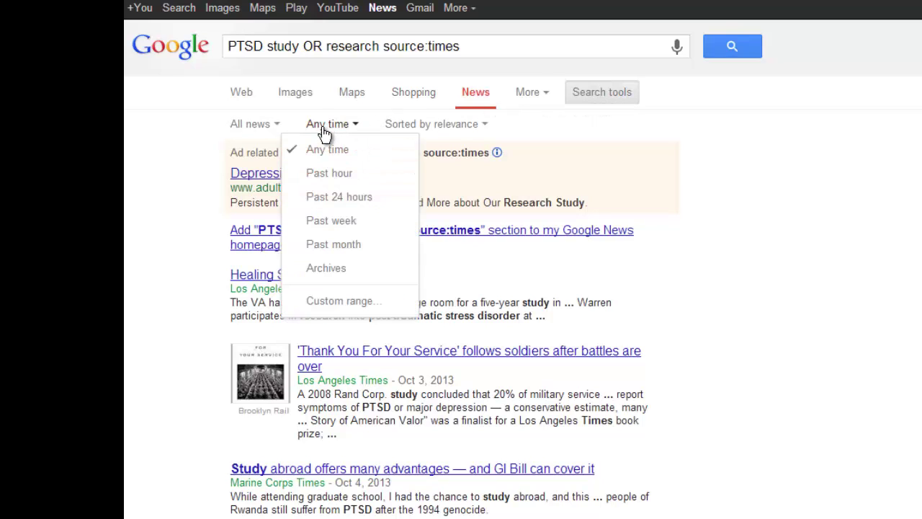
click(321, 302)
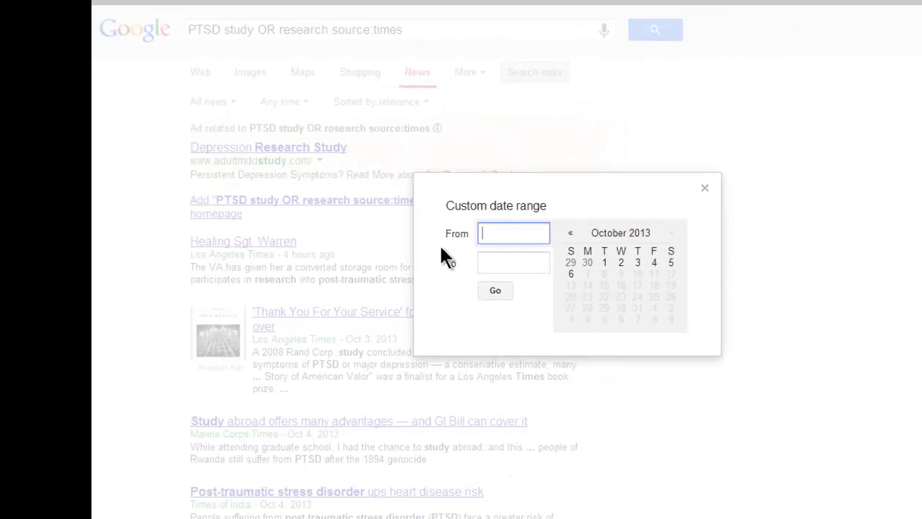
text(2010)
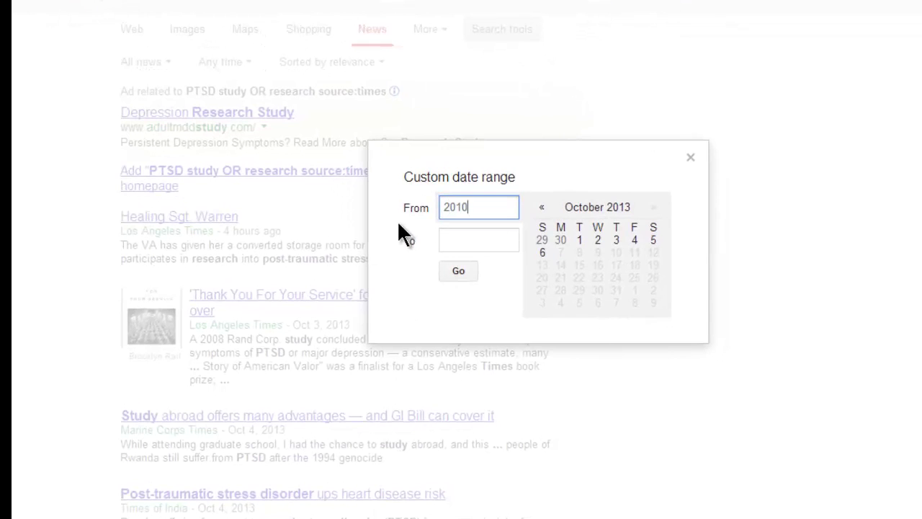
click(461, 242)
text(2011)
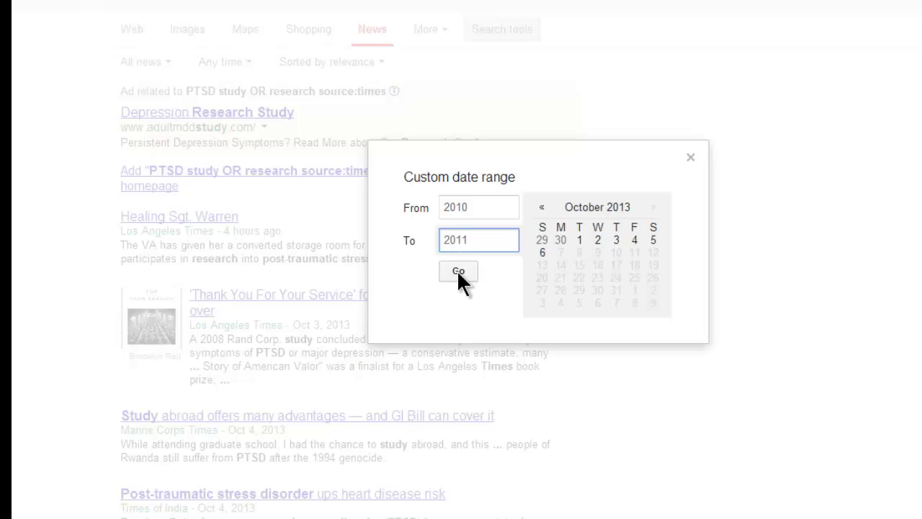
click(459, 275)
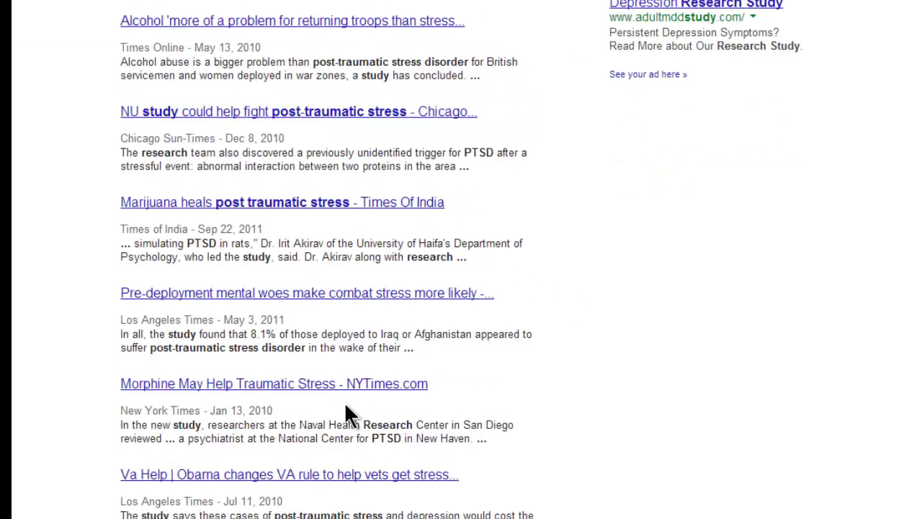
scroll(344, 401, down, 3)
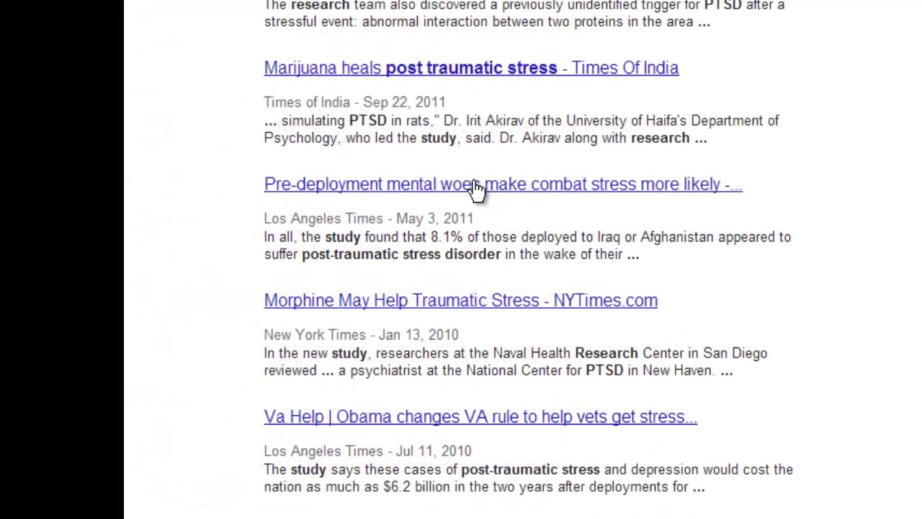
Open the Los Angeles Times story 'Pre-deployment mental woes make combat stress more likely'.
click(576, 199)
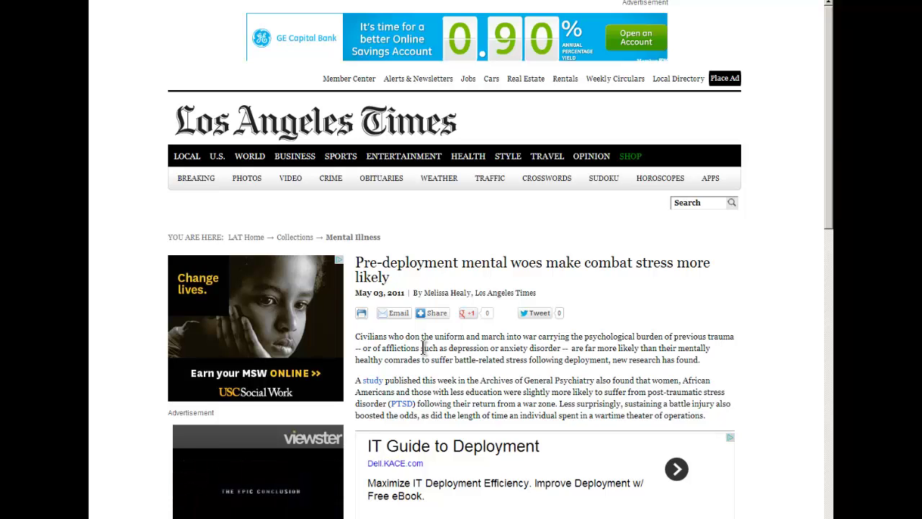
Find 'study' in the article, highlighting 8 matches, and cycle back and forth through them.
key(ctrl+f)
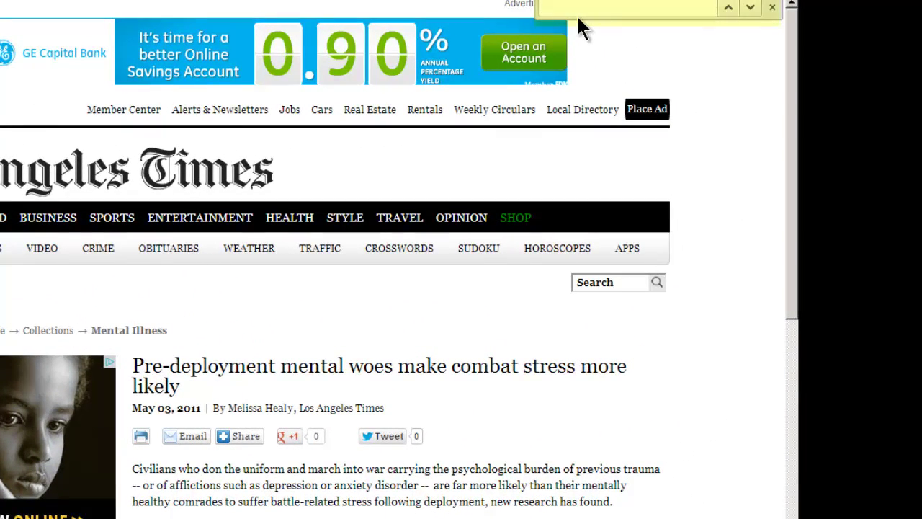
text(study)
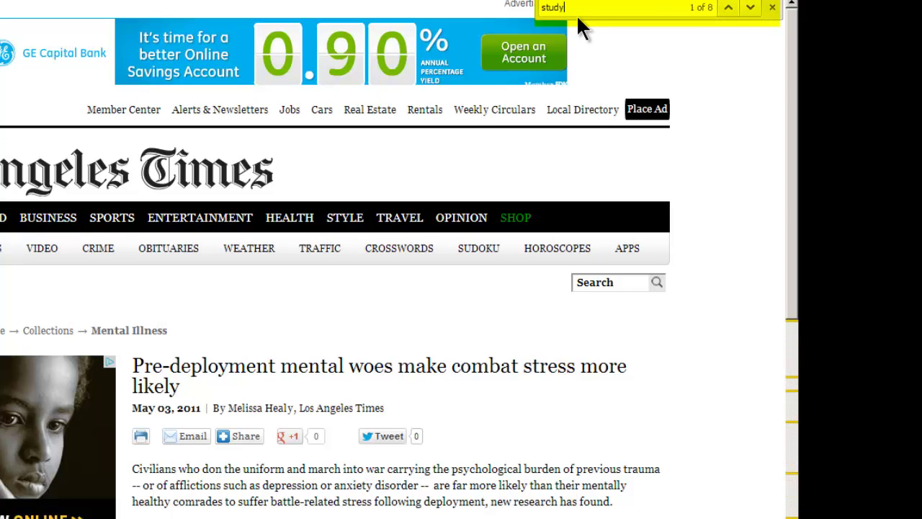
click(729, 8)
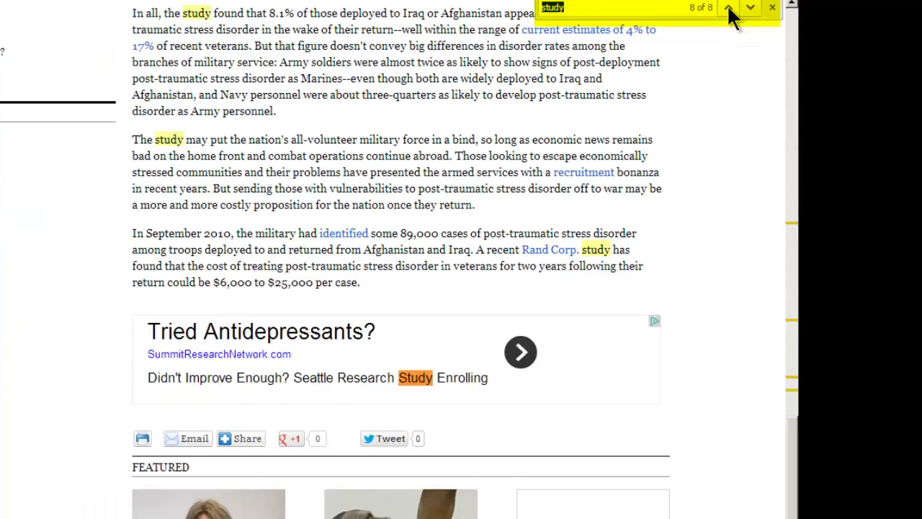
scroll(742, 69, up, 3)
click(750, 8)
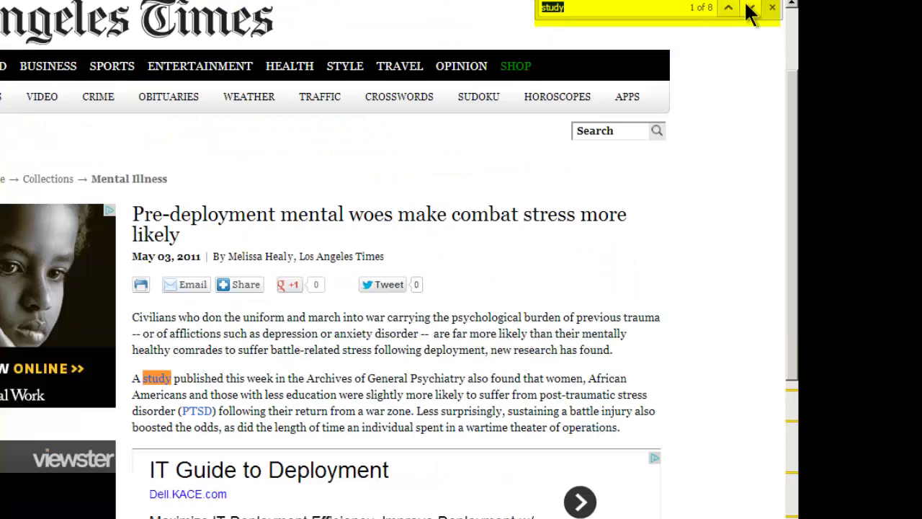
click(728, 8)
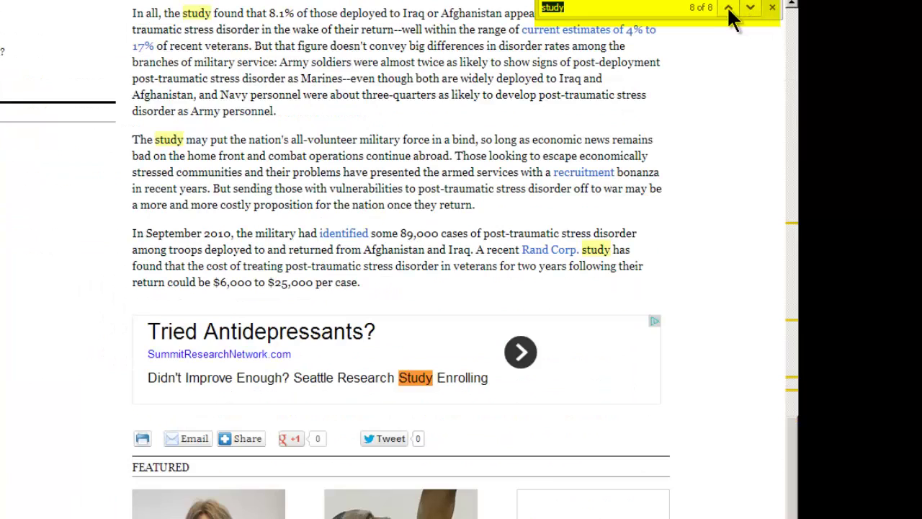
click(727, 8)
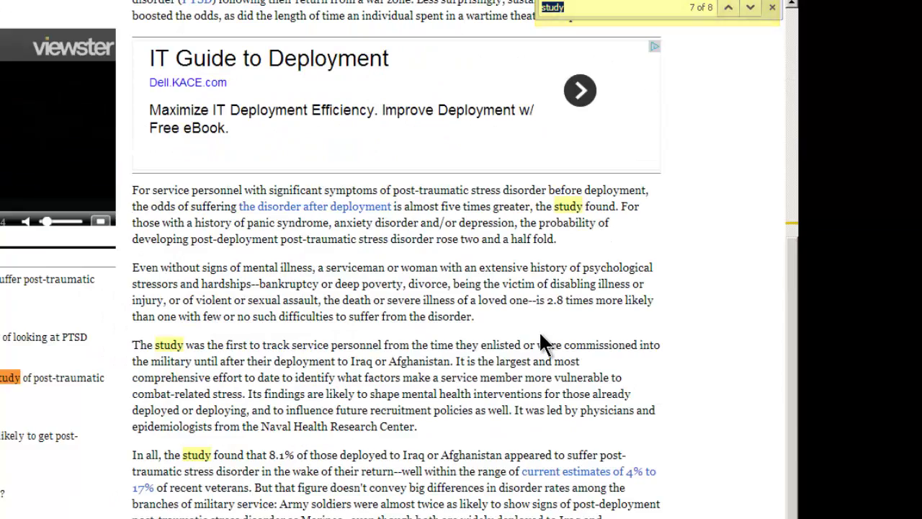